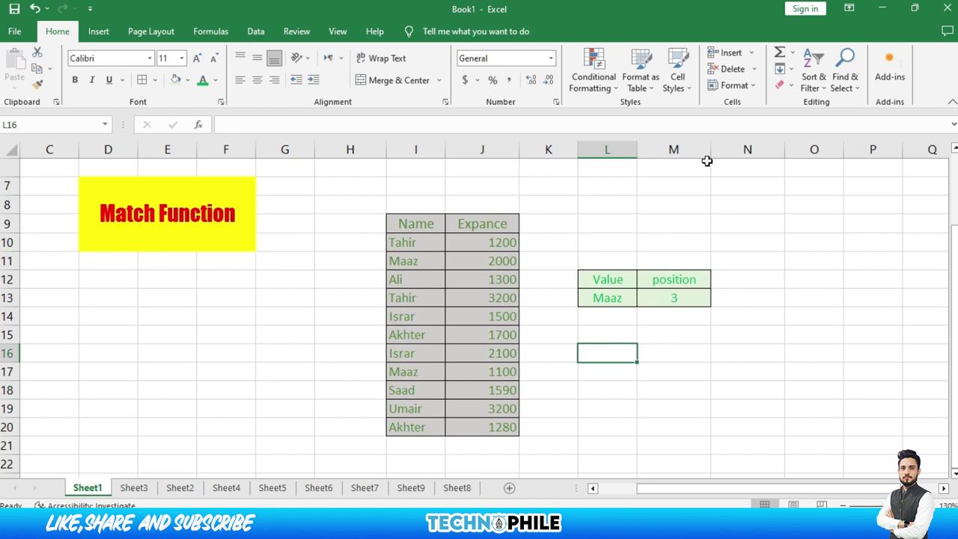
# - Replace the lookup value Maaz in L13 with Tahir, then point to Tahir's place in the Name column
pyautogui.click(622, 293)
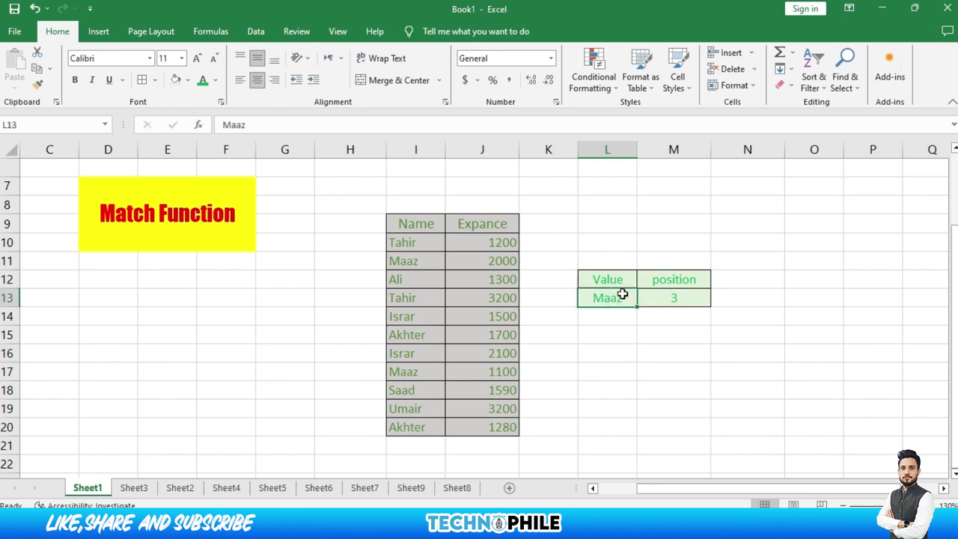
pyautogui.write('Tahir')
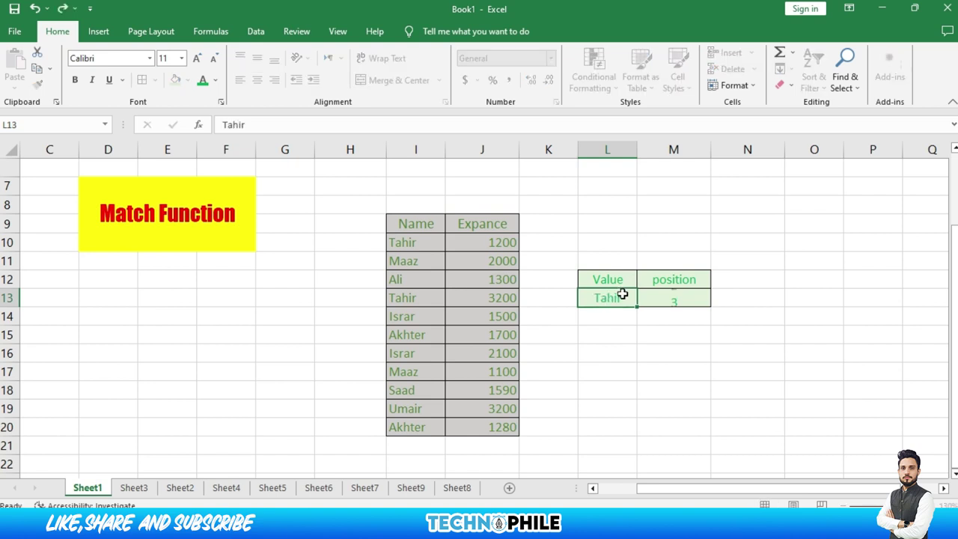
pyautogui.press('Return')
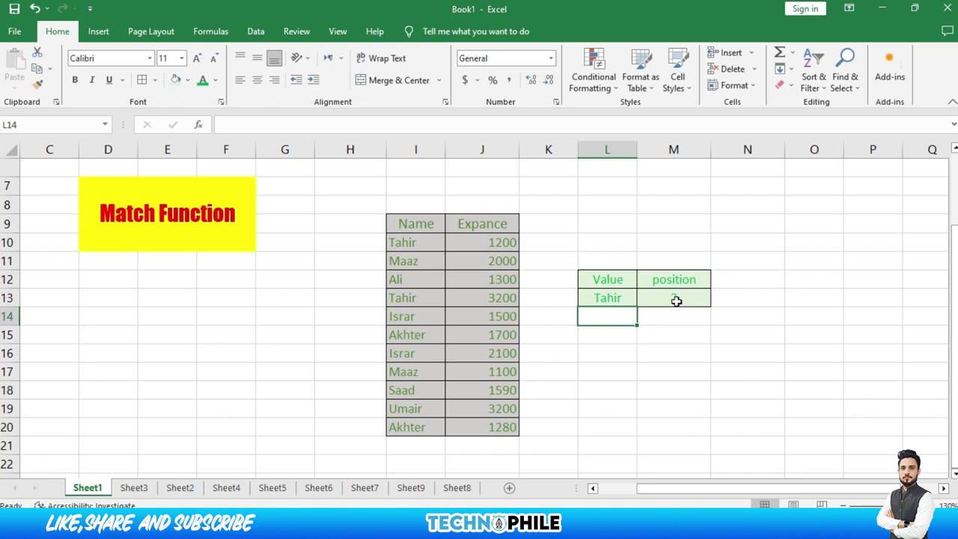
pyautogui.click(417, 222)
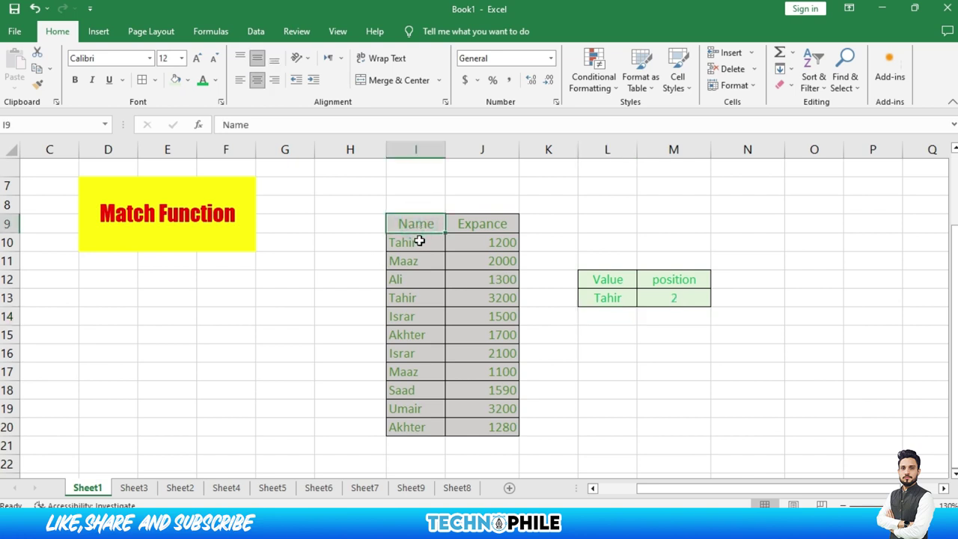
pyautogui.click(419, 241)
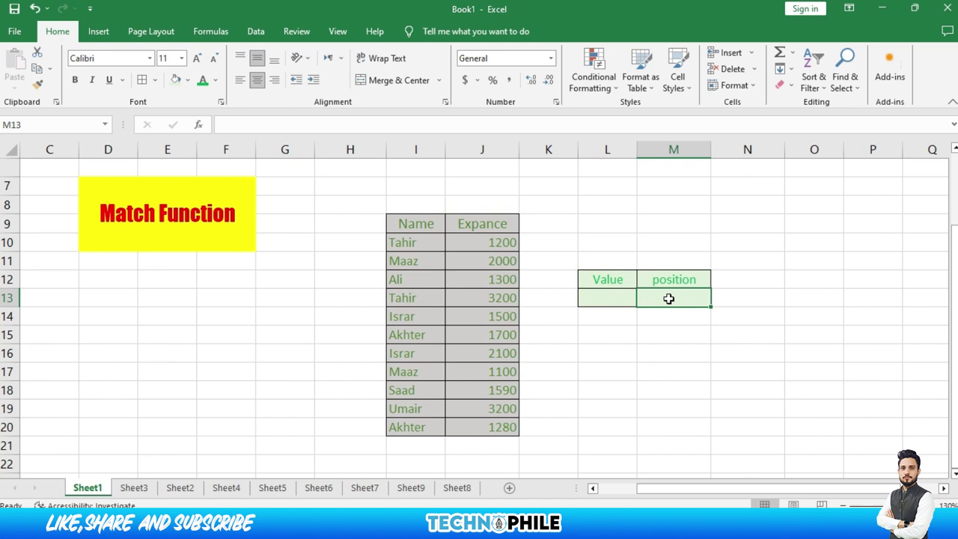
# - Enter =MATCH(L13,I9:I20,0) in M13, discarding a wrongly picked table range; it shows #N/A
pyautogui.write('=match')
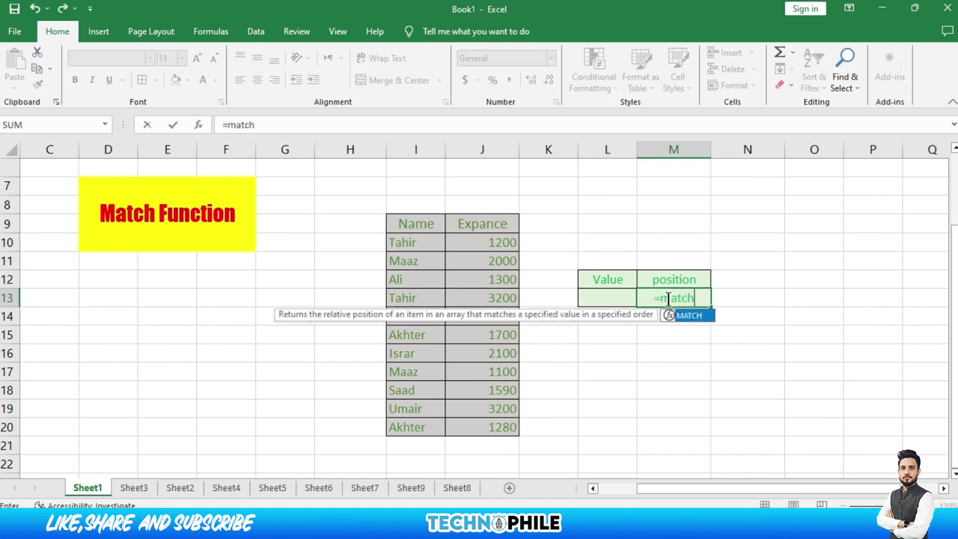
pyautogui.write('(')
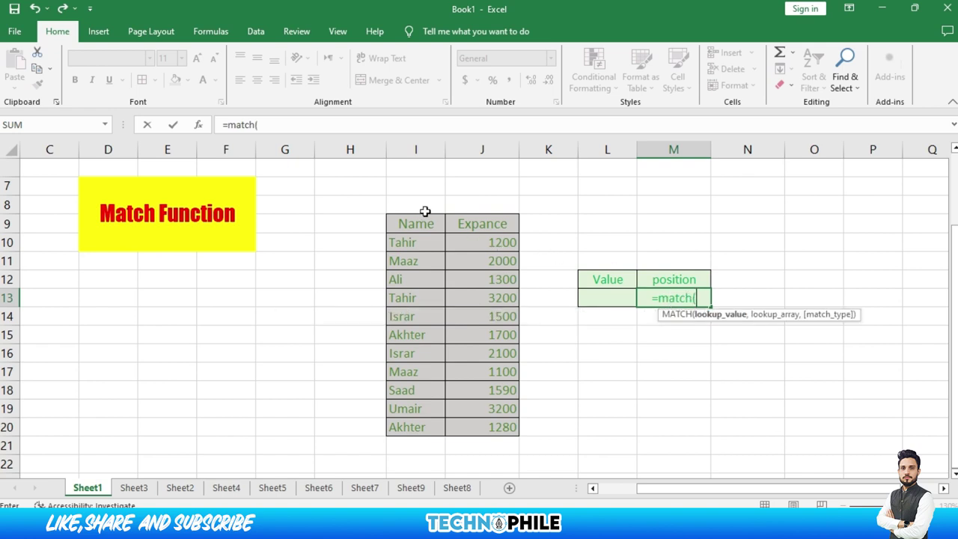
pyautogui.click(417, 219)
pyautogui.moveTo(443, 243); pyautogui.dragTo(459, 408)
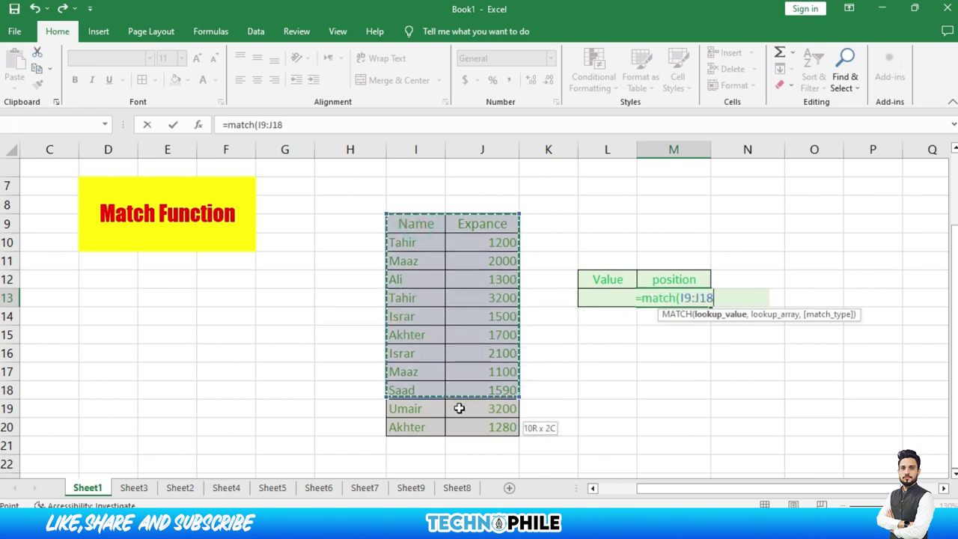
pyautogui.press('BackSpace')
pyautogui.press('BackSpace')
pyautogui.press('BackSpace')
pyautogui.press('BackSpace')
pyautogui.press('BackSpace')
pyautogui.press('BackSpace')
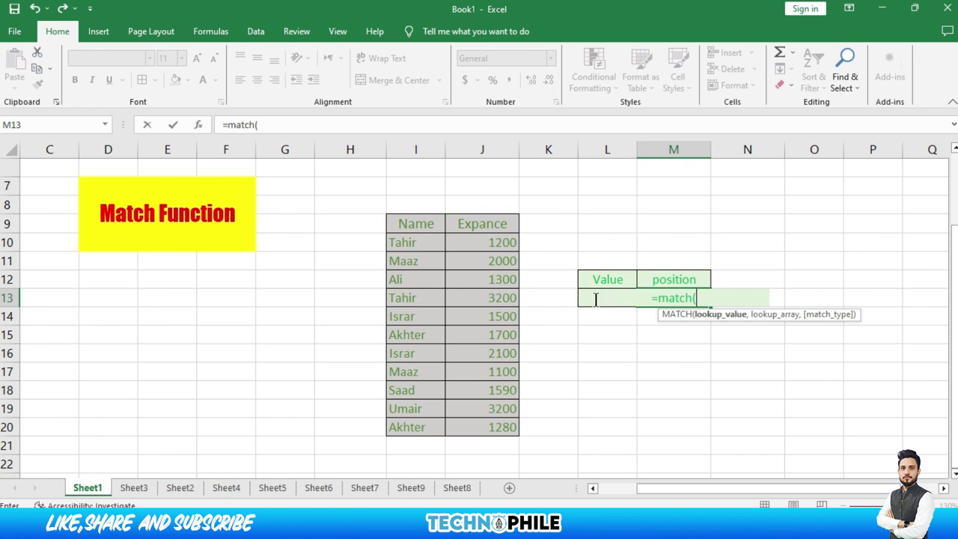
pyautogui.click(596, 298)
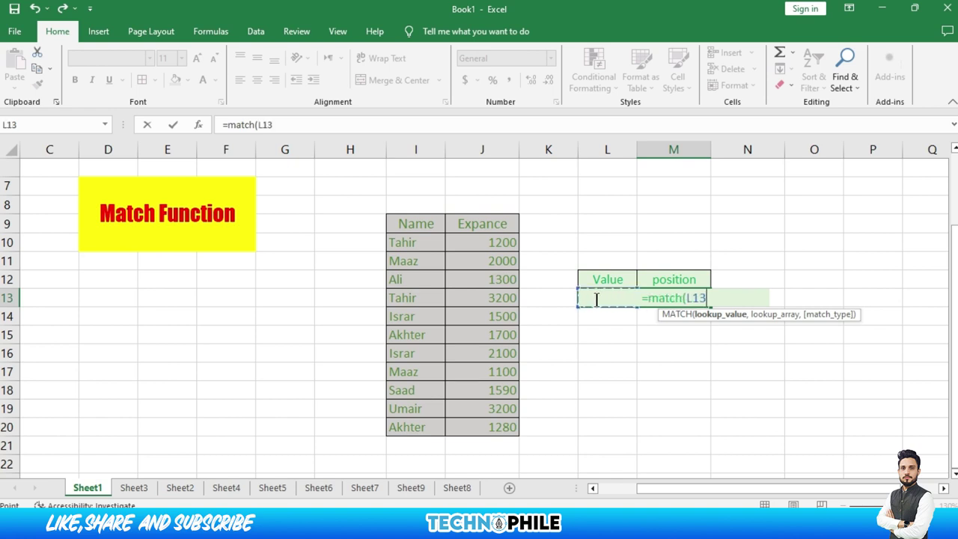
pyautogui.write(',')
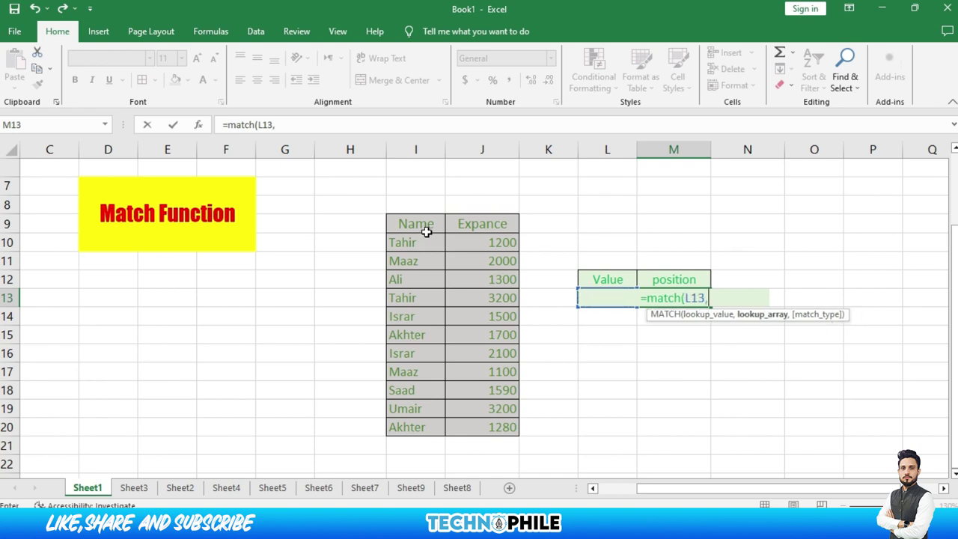
pyautogui.moveTo(422, 228); pyautogui.dragTo(427, 357)
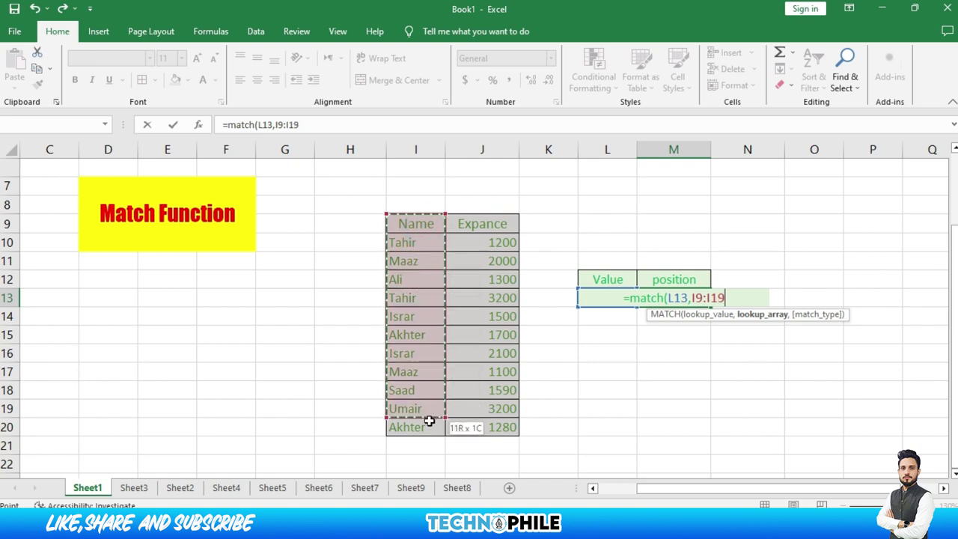
pyautogui.moveTo(427, 357); pyautogui.dragTo(429, 421)
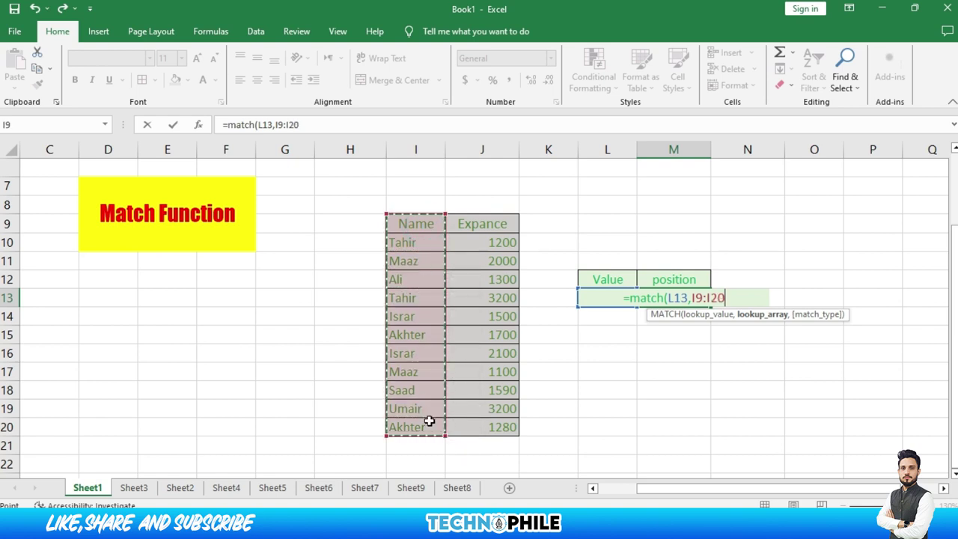
pyautogui.write(',')
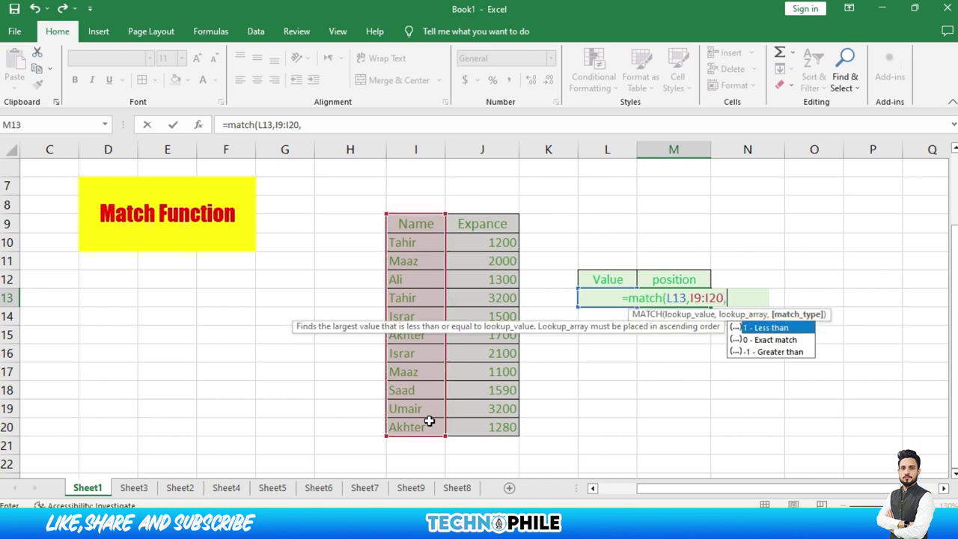
pyautogui.write('0')
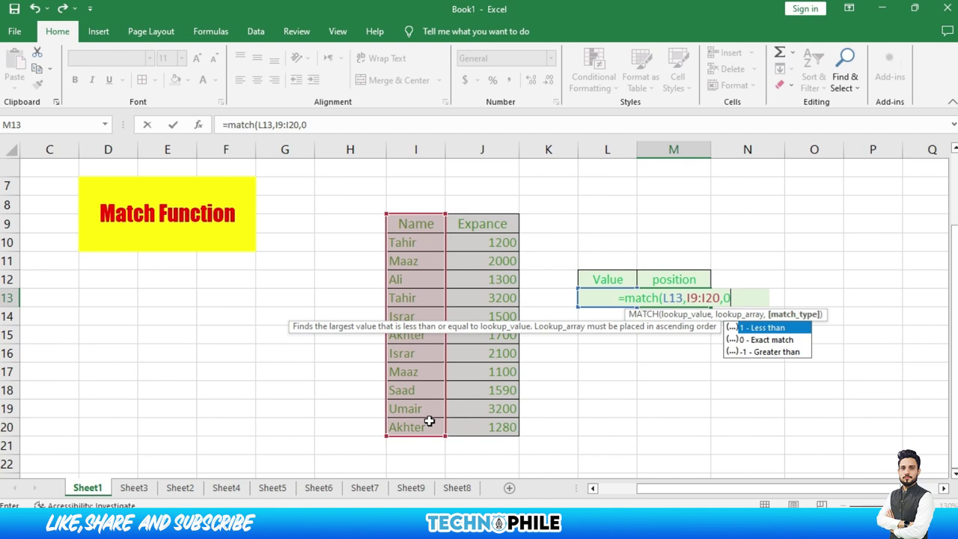
pyautogui.write(')')
pyautogui.press('Return')
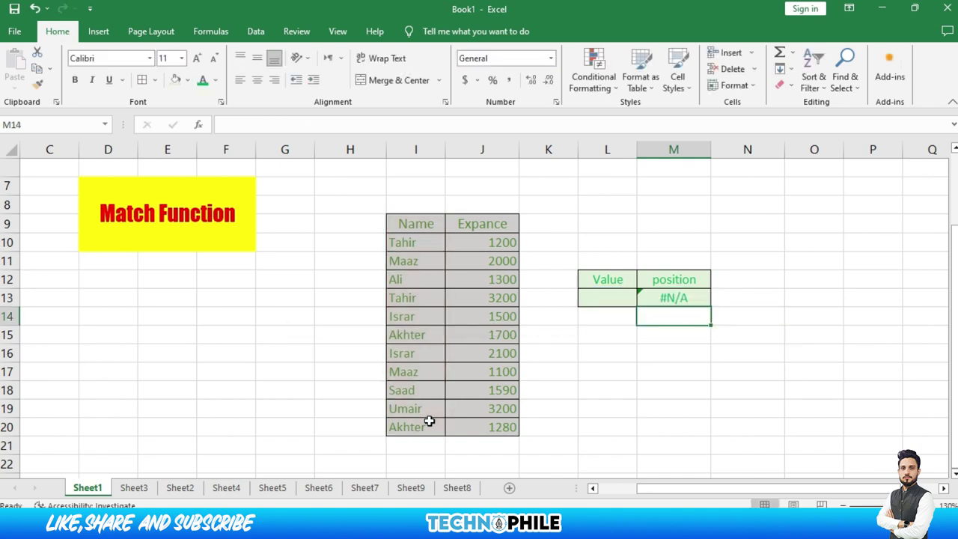
pyautogui.press('Up')
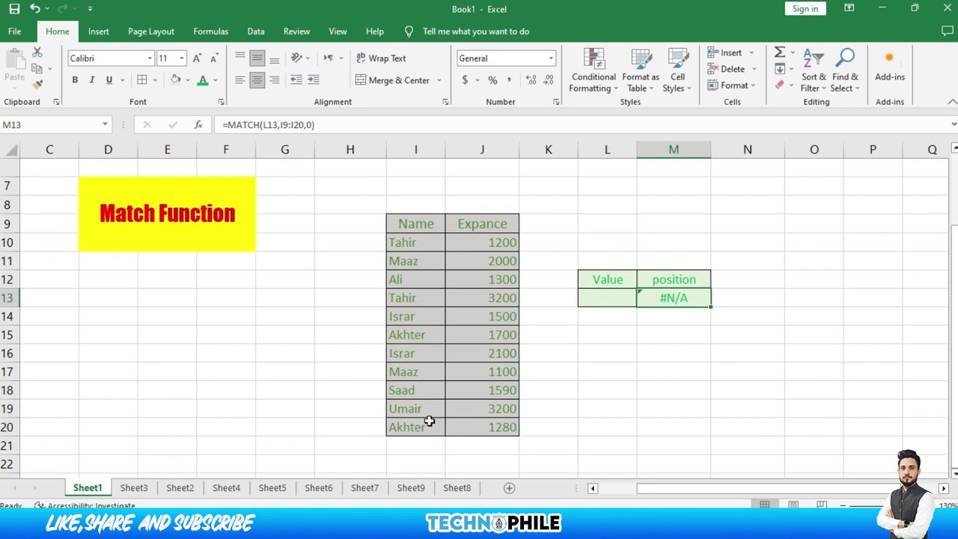
# - Try Ali as the lookup value in L13 and check the MATCH result
pyautogui.press('Left')
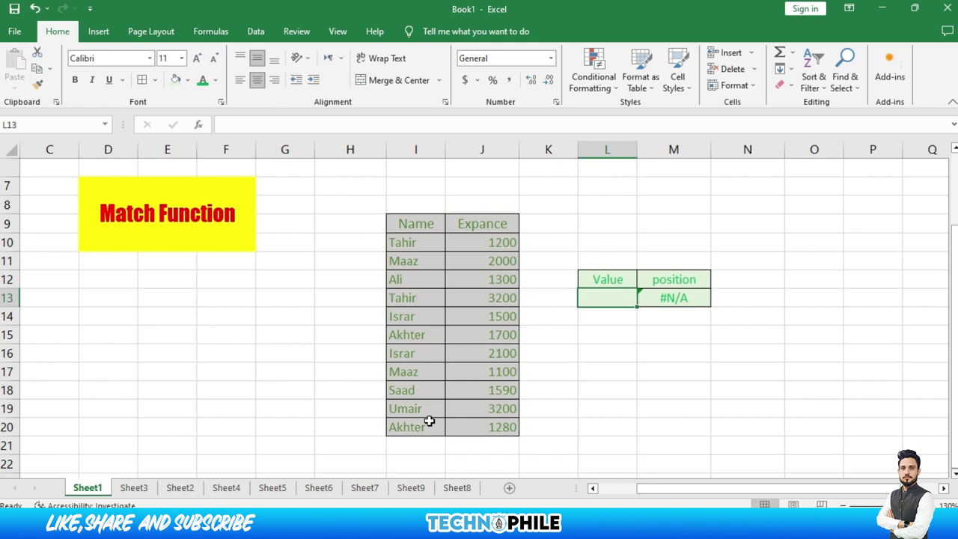
pyautogui.write('Ali')
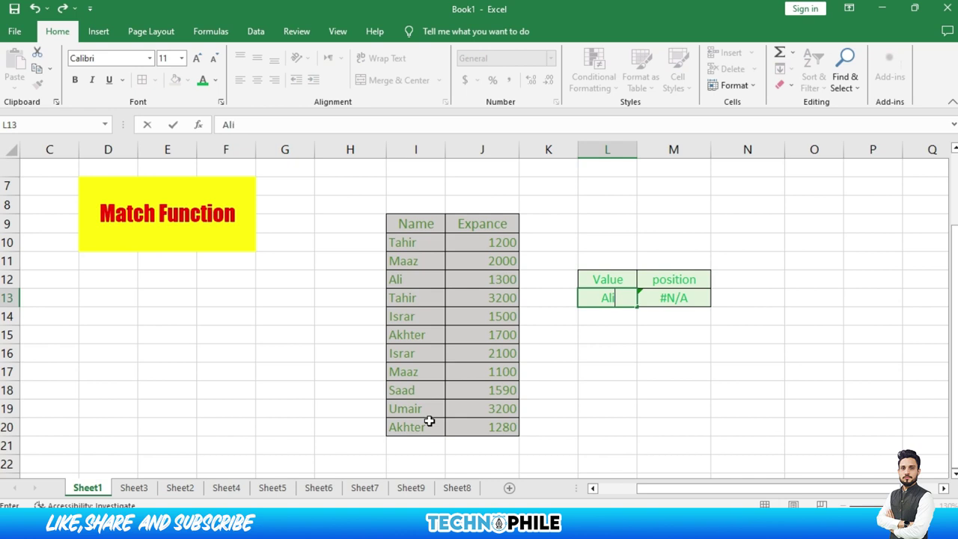
pyautogui.press('Return')
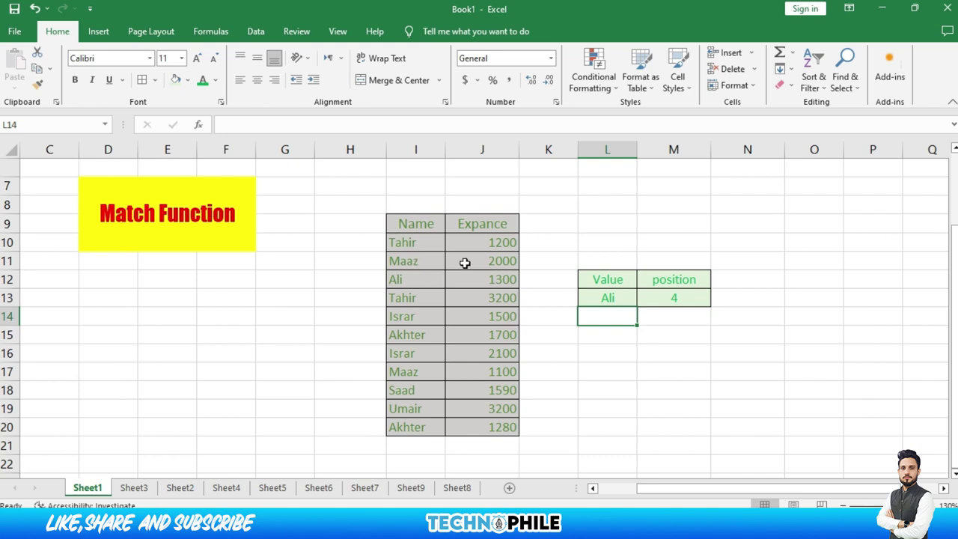
pyautogui.click(676, 296)
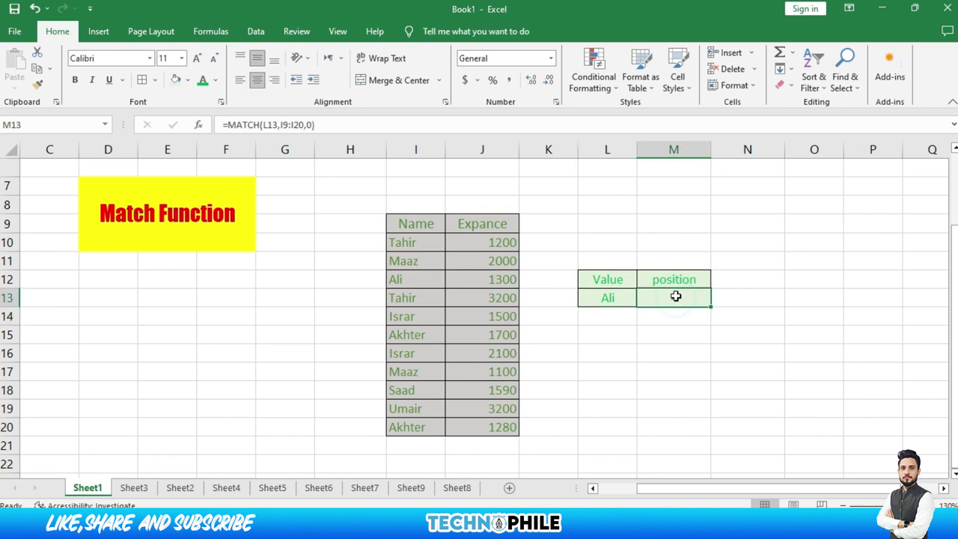
# - Change the lookup value to maaz, giving position 3, and select L13:M13
pyautogui.click(613, 300)
pyautogui.write('maaz')
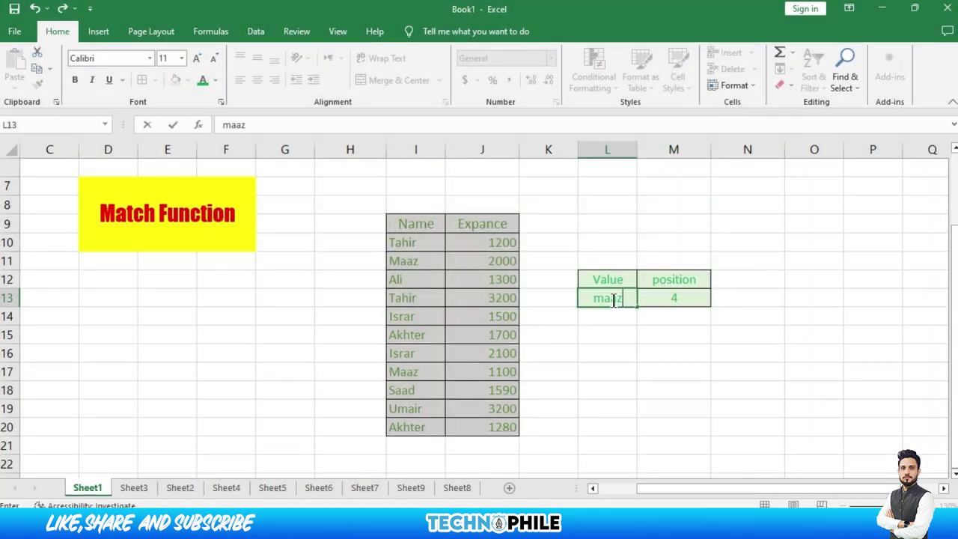
pyautogui.press('Return')
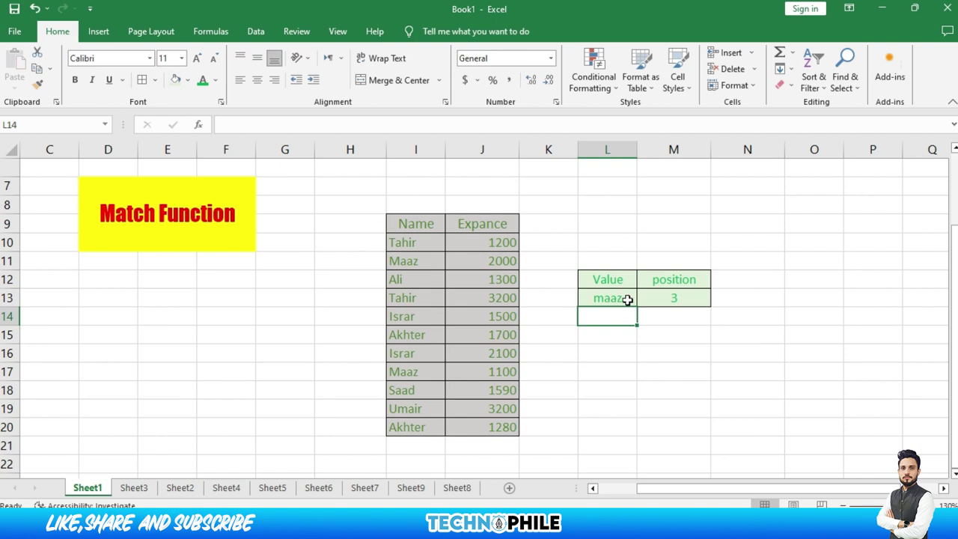
pyautogui.click(623, 298)
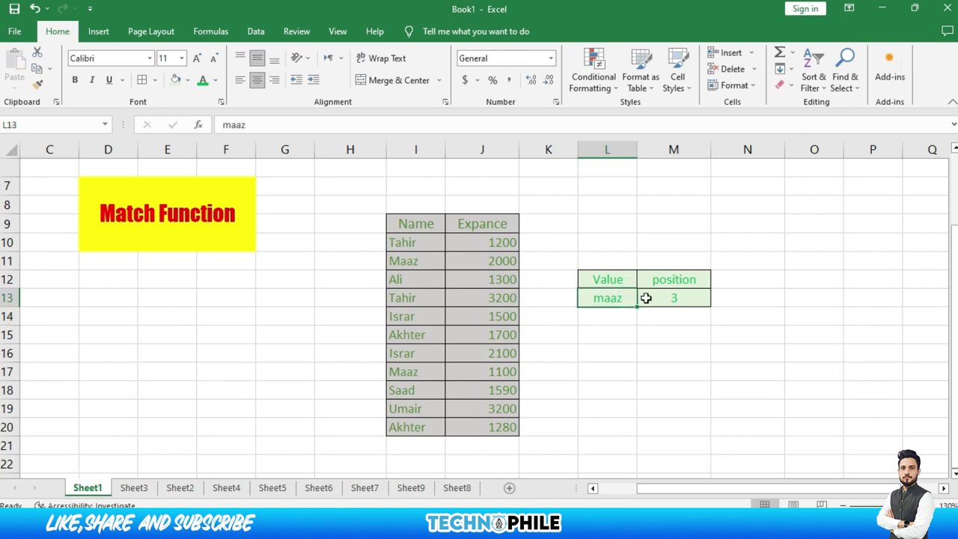
pyautogui.click(657, 298)
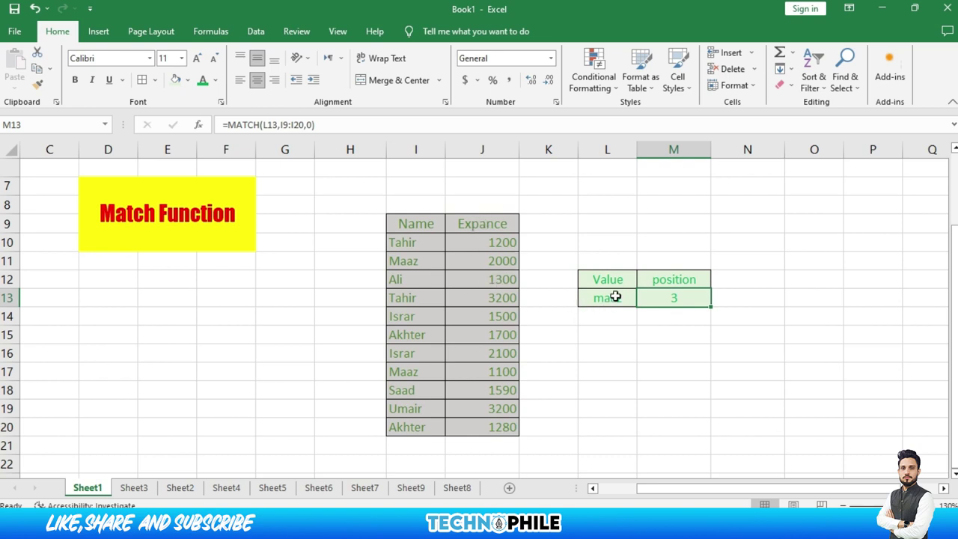
pyautogui.moveTo(614, 297); pyautogui.dragTo(664, 297)
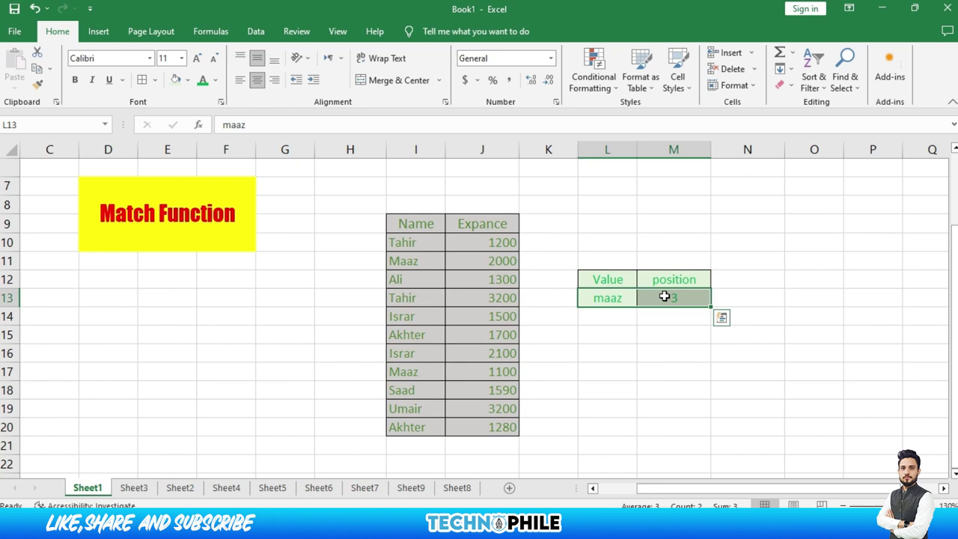
# - Clear L13:M13 and enter =MATCH(L13,J9:J20,0) in M13 to search the Expance column
pyautogui.press('Delete')
pyautogui.click(664, 297)
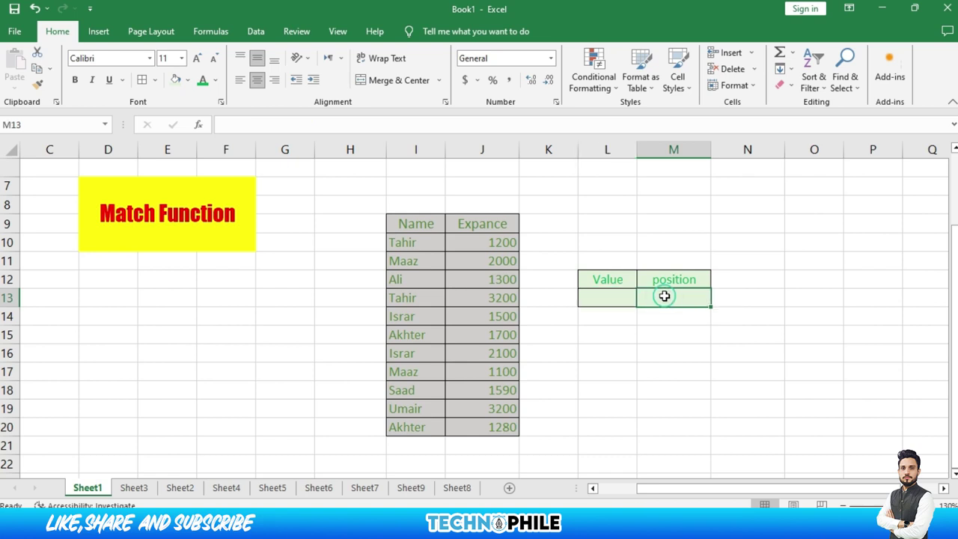
pyautogui.write('=')
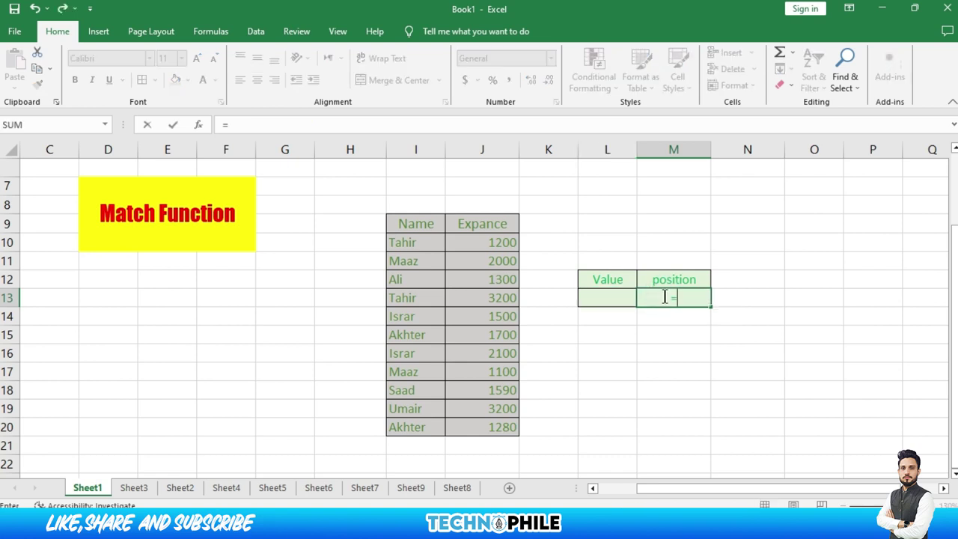
pyautogui.write('match(')
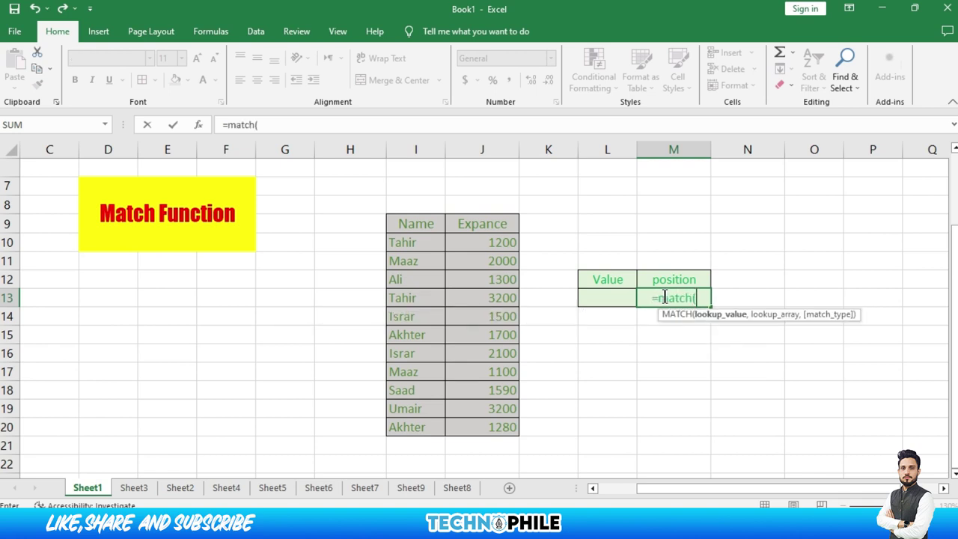
pyautogui.press('Left')
pyautogui.write(',')
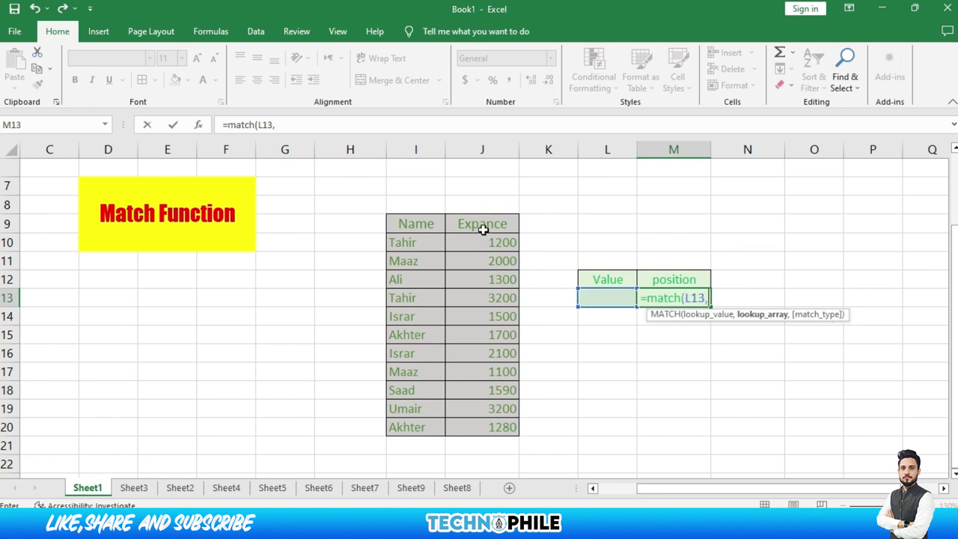
pyautogui.moveTo(484, 229); pyautogui.dragTo(488, 422)
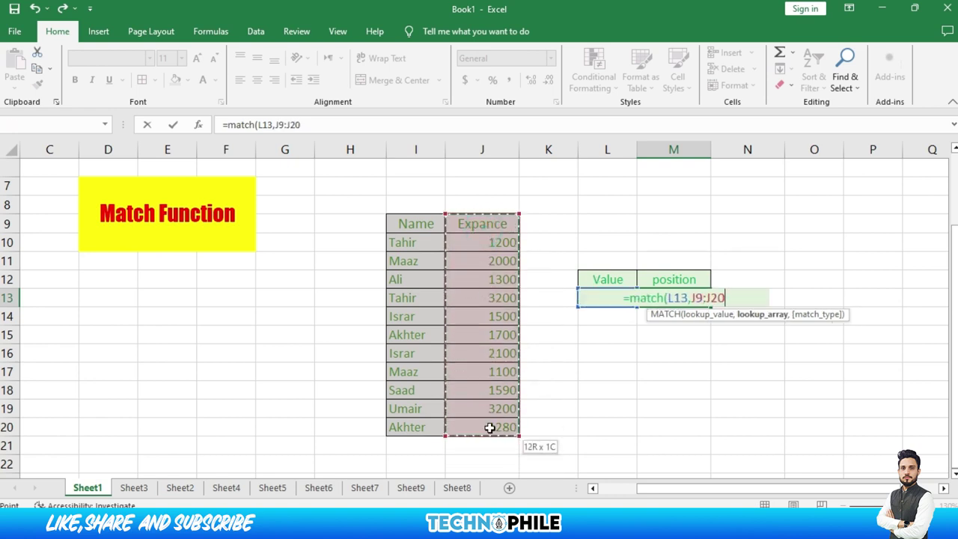
pyautogui.write(',')
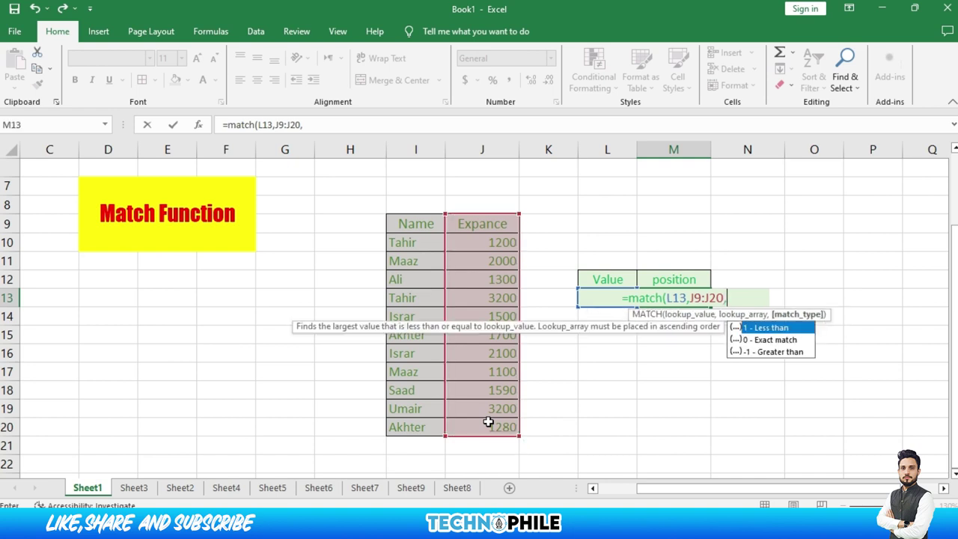
pyautogui.write('0')
pyautogui.write(')')
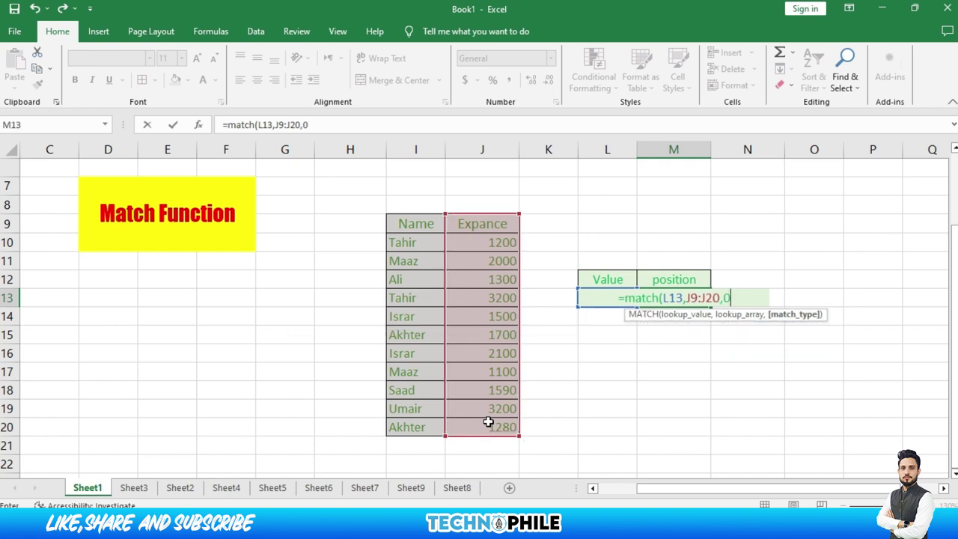
pyautogui.press('Return')
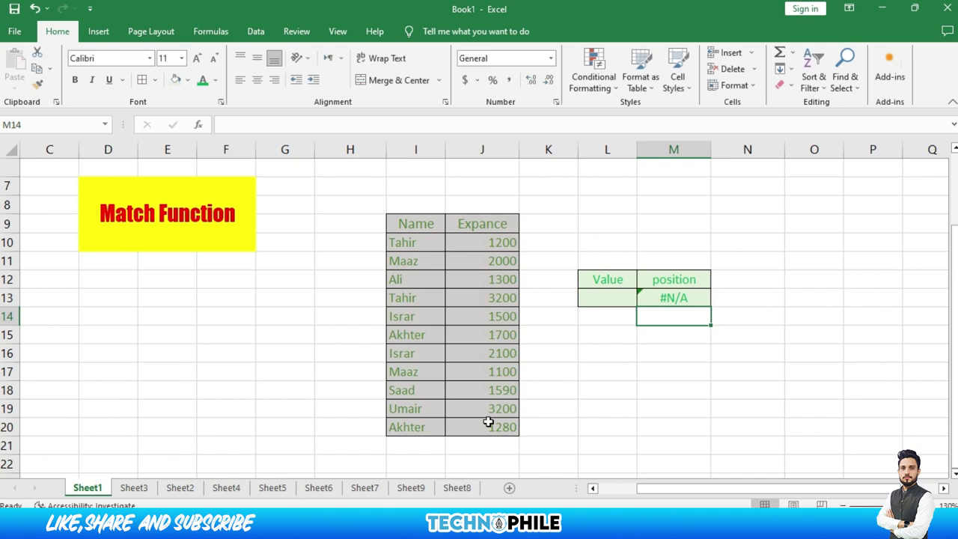
# - Enter 2000 as the lookup value and trace its position 3 down the Expance column
pyautogui.click(608, 305)
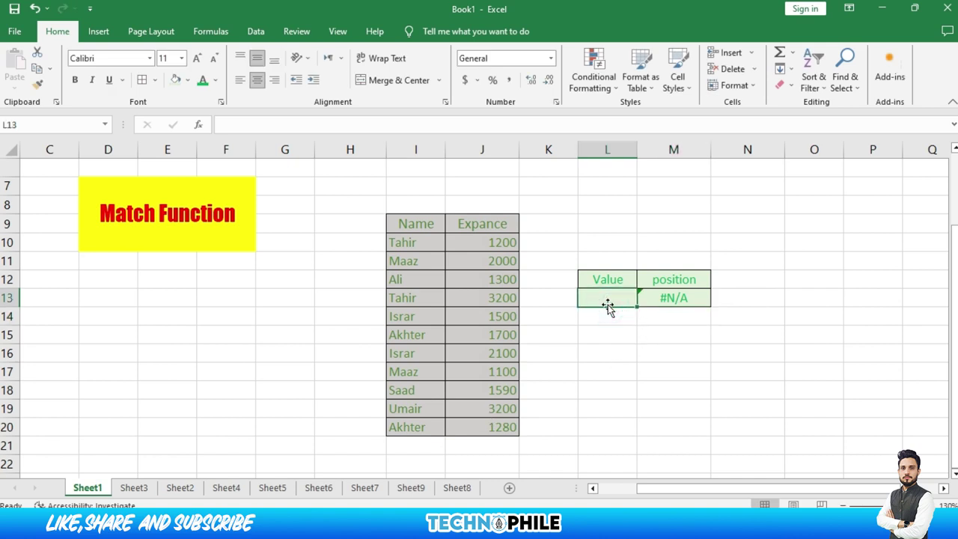
pyautogui.write('2000')
pyautogui.press('Return')
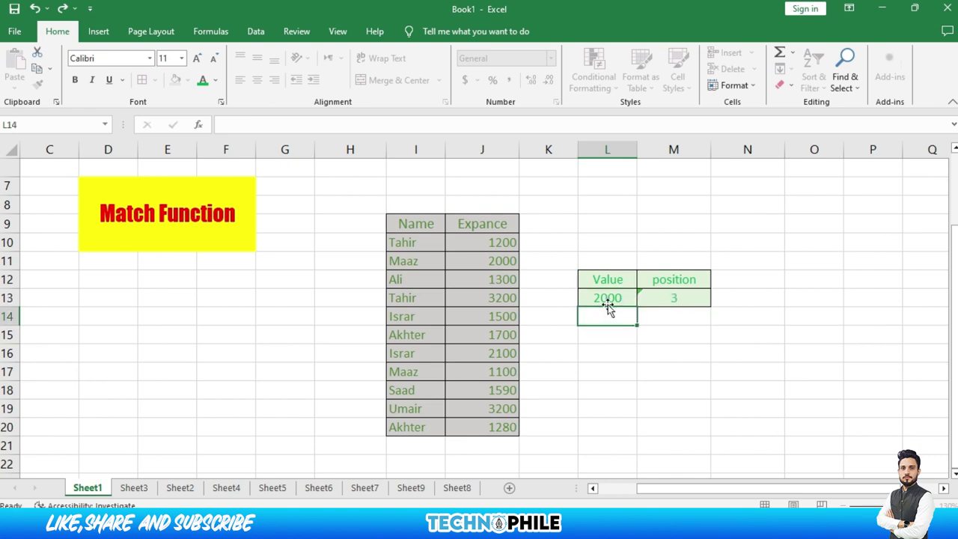
pyautogui.click(678, 297)
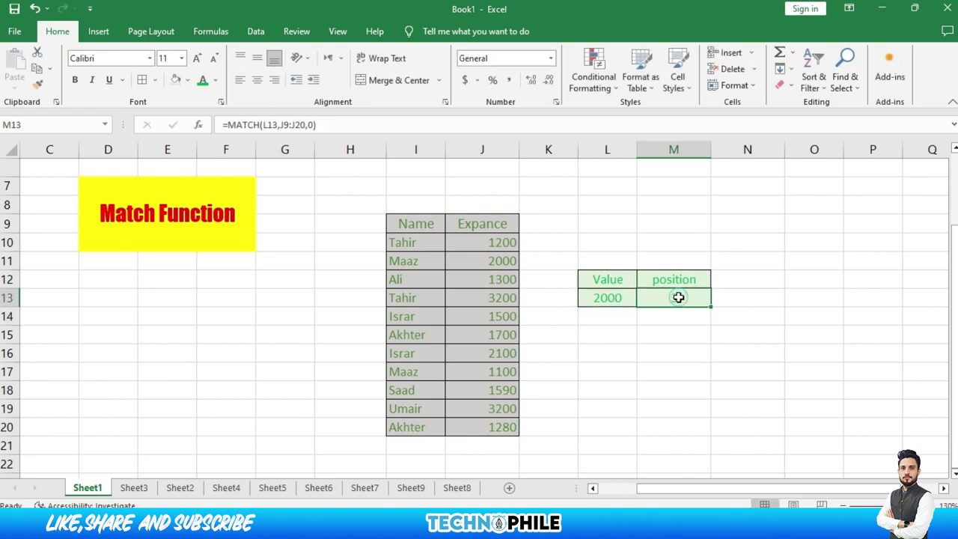
pyautogui.click(473, 226)
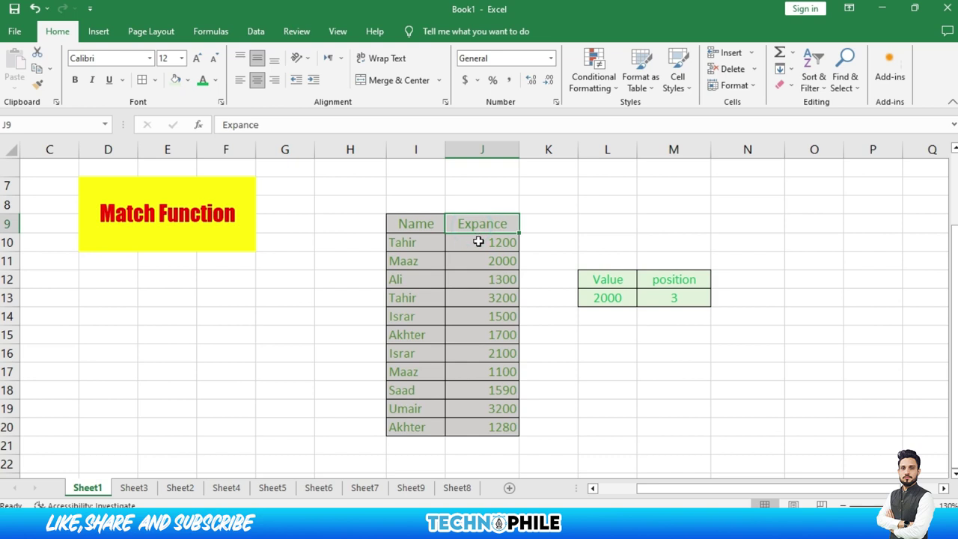
pyautogui.click(479, 241)
pyautogui.click(482, 259)
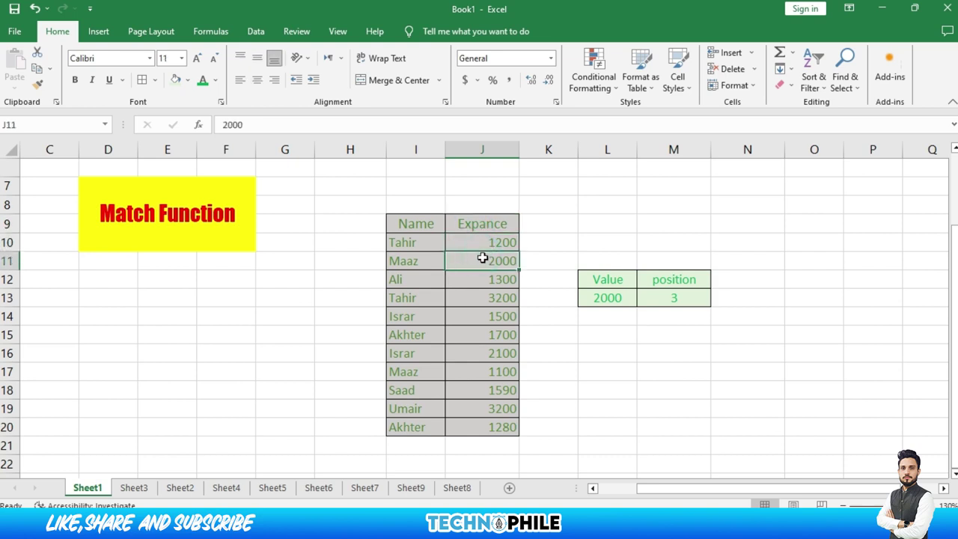
# - Number H9:H20 from 1 to 12 by entering 1 and 2 and filling down
pyautogui.click(353, 229)
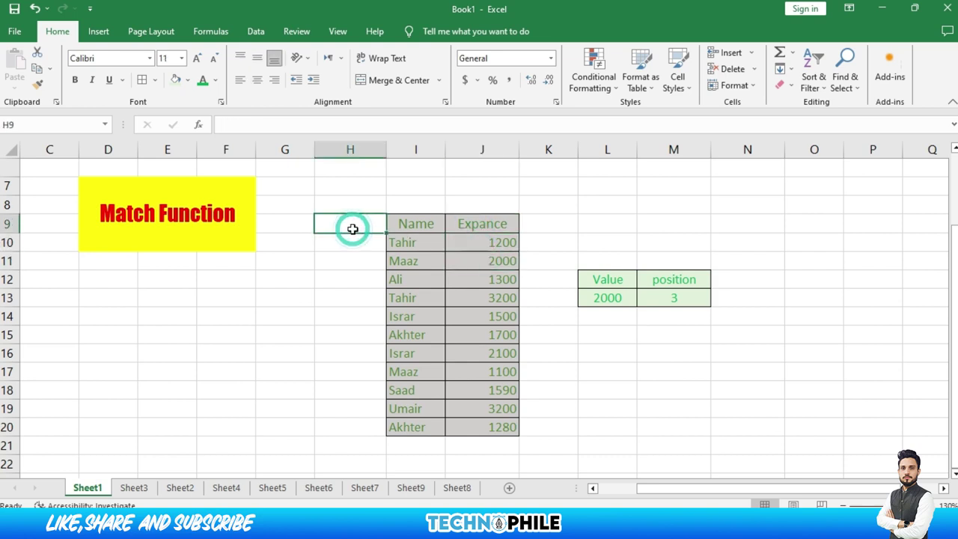
pyautogui.write('1')
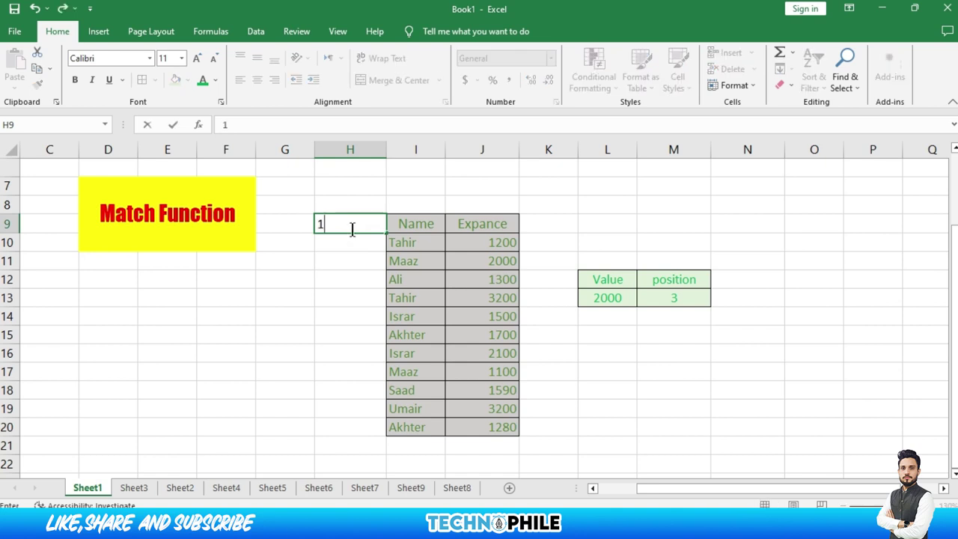
pyautogui.press('Return')
pyautogui.write('2')
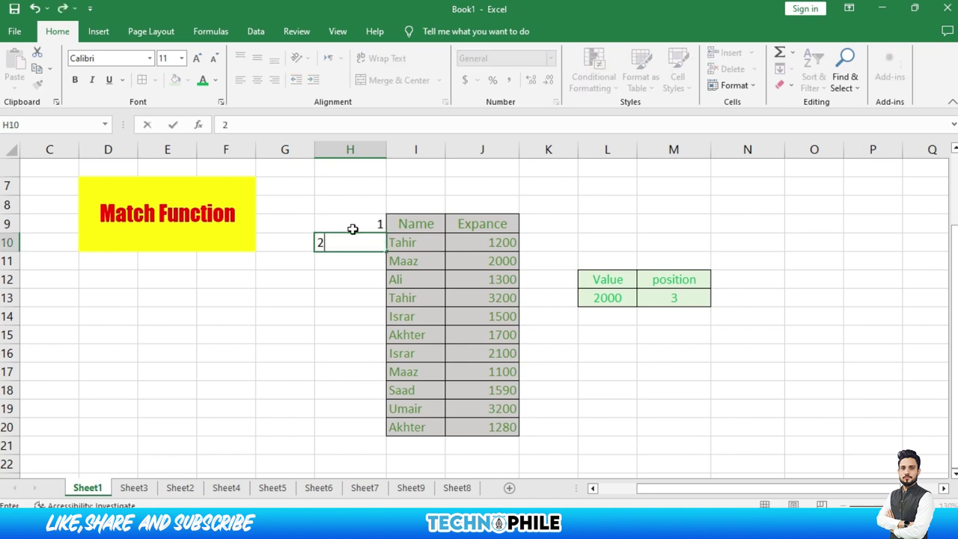
pyautogui.hotkey('shift', 'Up')
pyautogui.moveTo(383, 251); pyautogui.dragTo(383, 438)
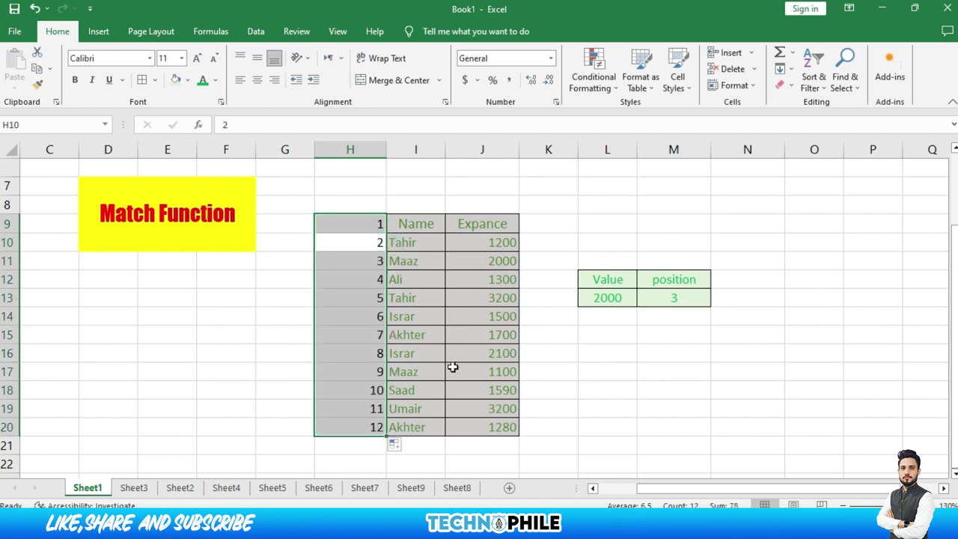
# - Compare the MATCH result with table row 3 holding Expance value 3200
pyautogui.click(657, 300)
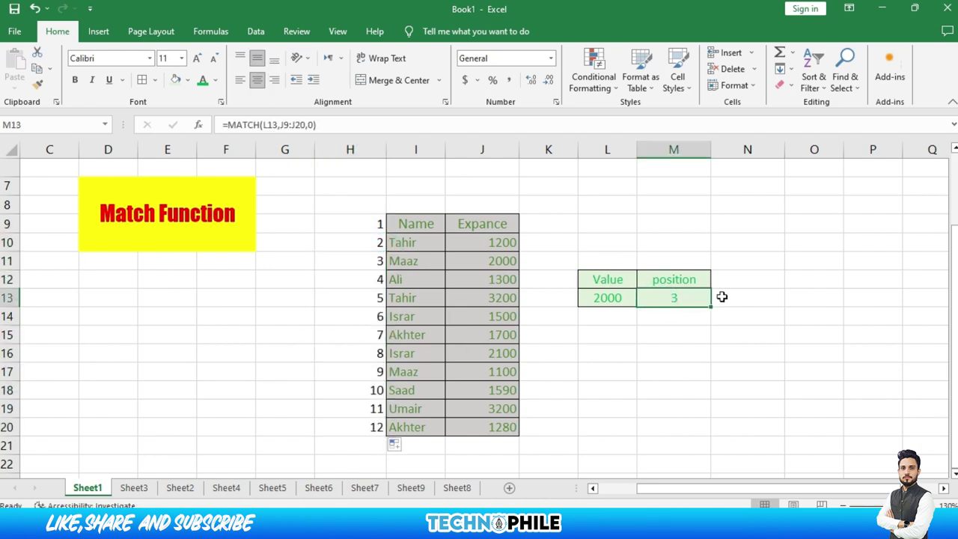
pyautogui.moveTo(375, 265); pyautogui.dragTo(469, 264)
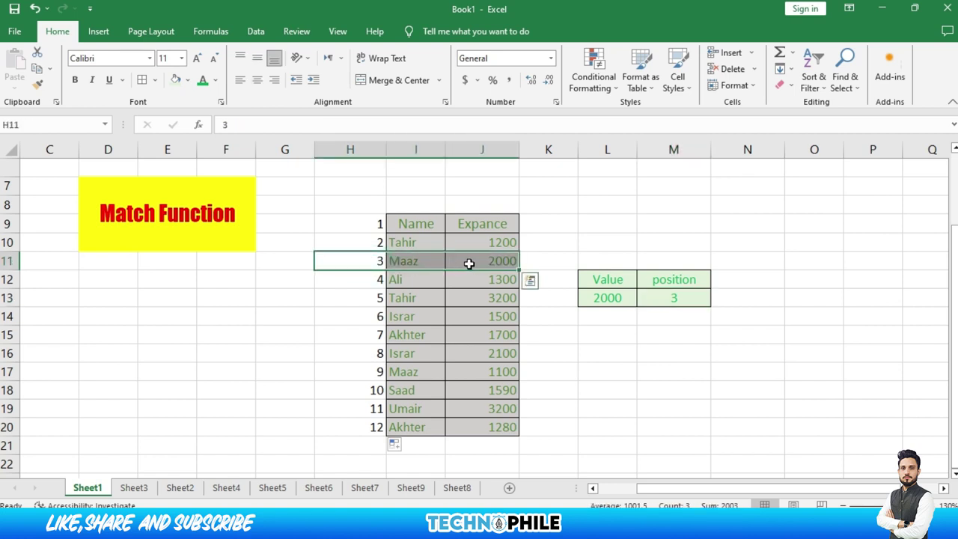
pyautogui.click(479, 298)
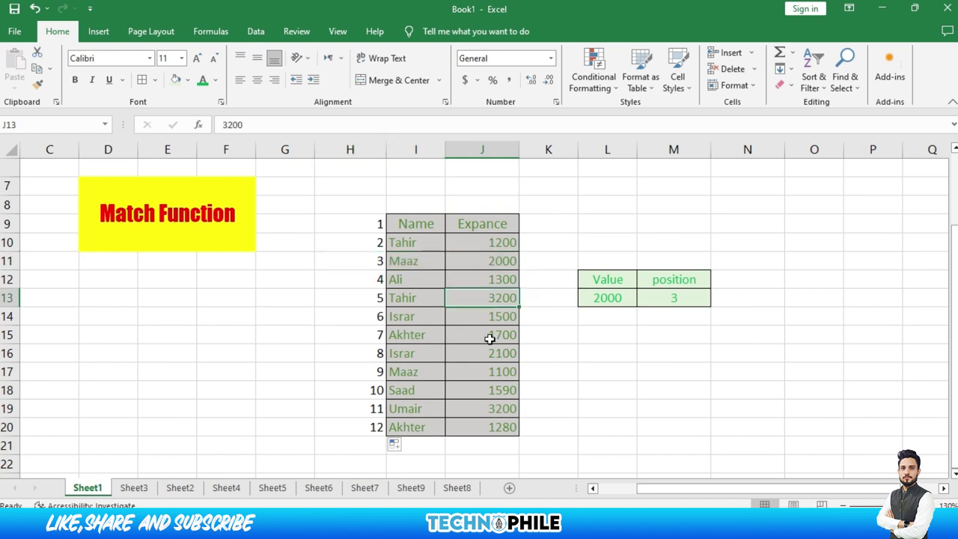